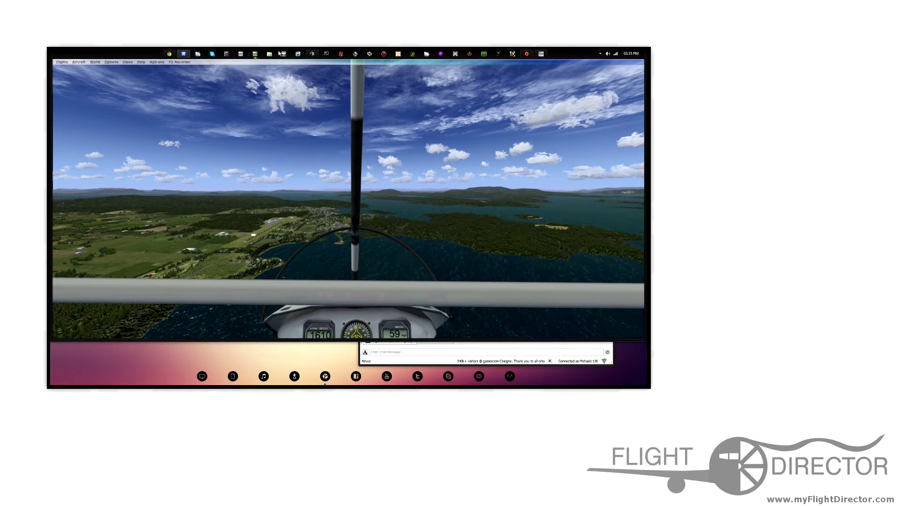
- Start Fraps, minimize it to keep its frame-rate overlay running, and shift the cockpit view to show the instrument panel
left_click(328, 54)
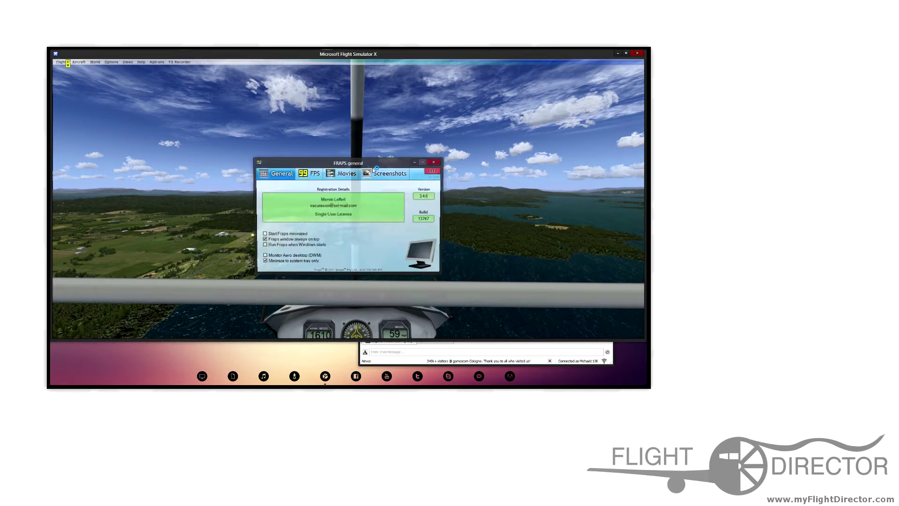
left_click(415, 161)
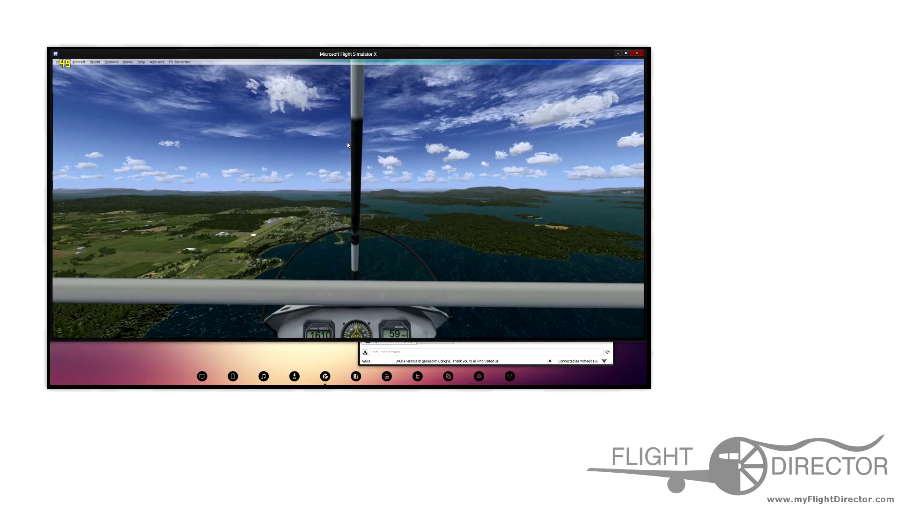
key("shift+BackSpace")
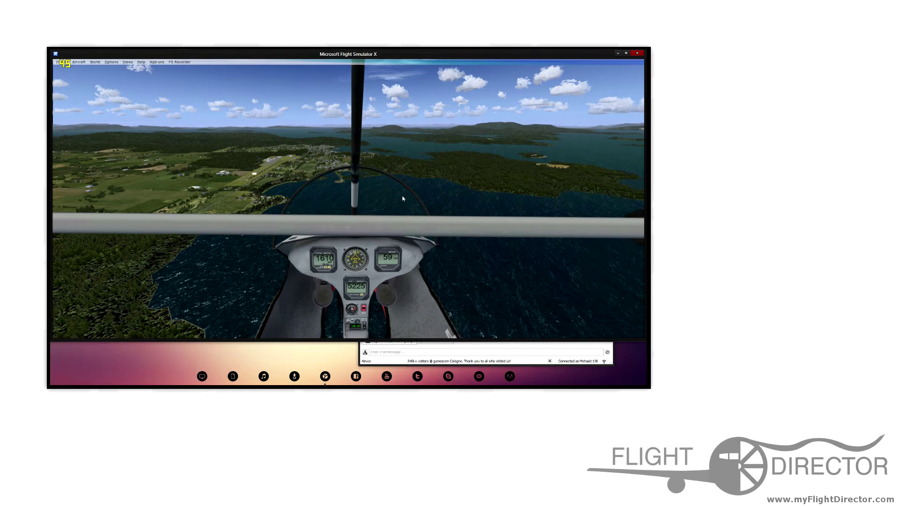
- Open Task Manager, move it to the middle of the simulator, show its performance graphs and launch Resource Monitor's CPU view
right_click(559, 54)
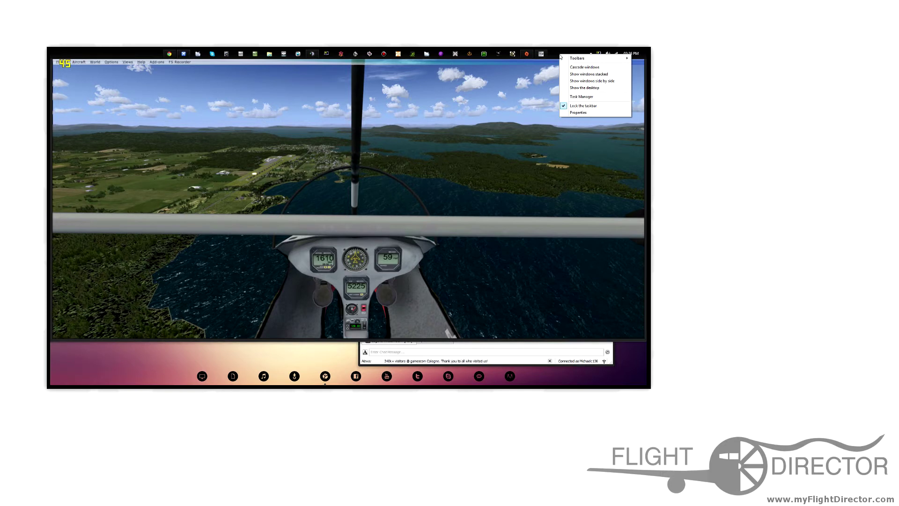
left_click(569, 96)
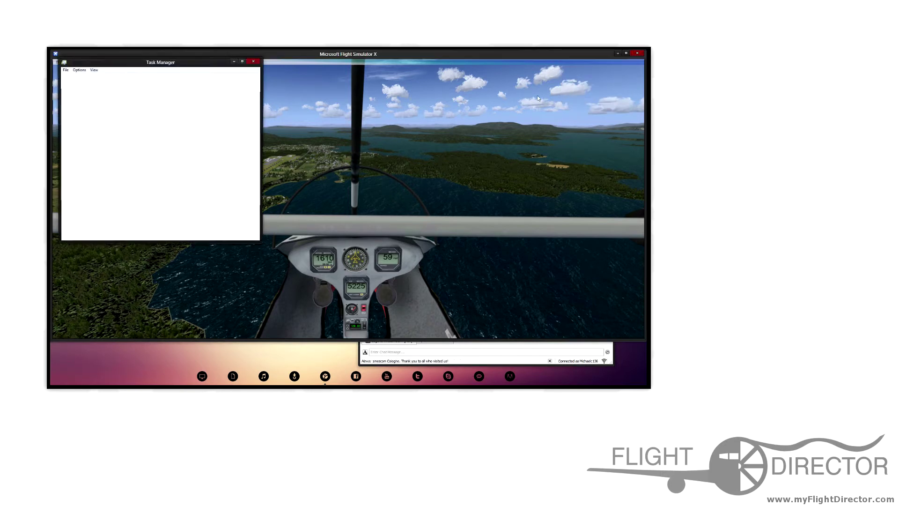
left_click_drag(158, 63, 365, 134)
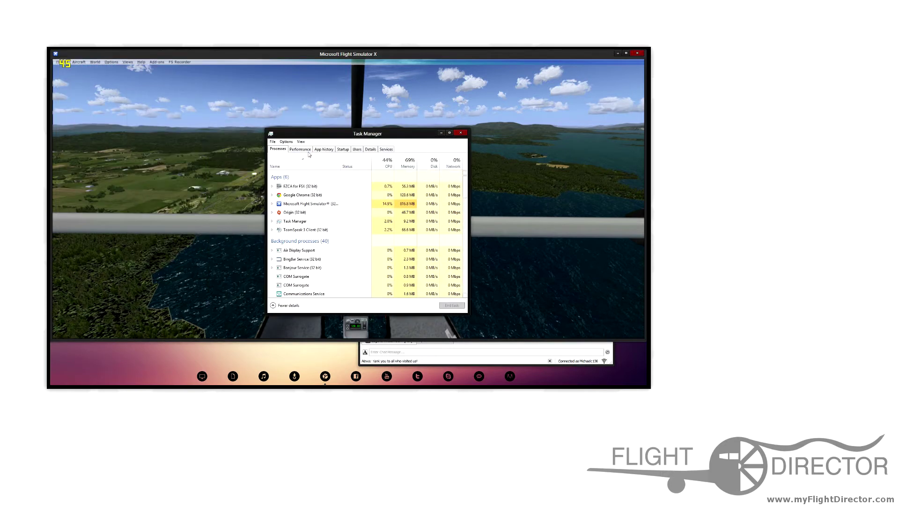
left_click(301, 150)
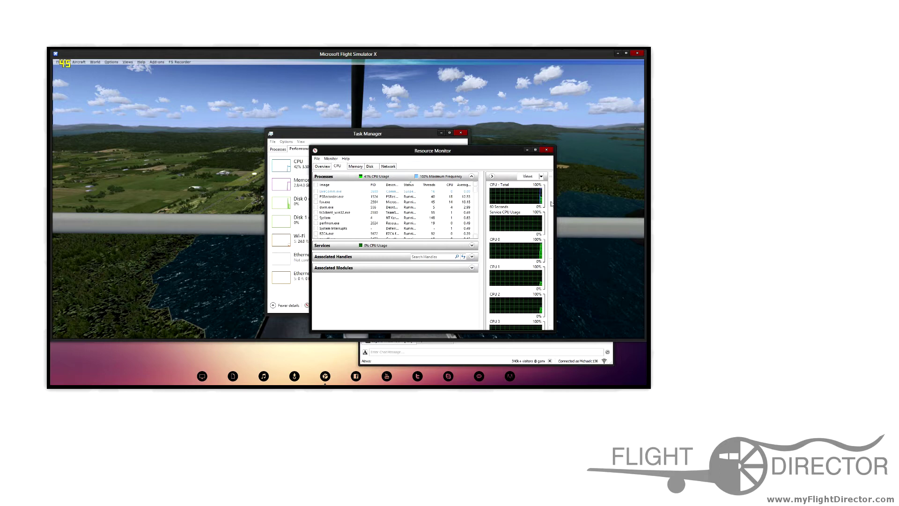
- Examine the per-core CPU usage graphs in Resource Monitor, and close Resource Monitor and Task Manager
scroll(526, 265, "down", 3)
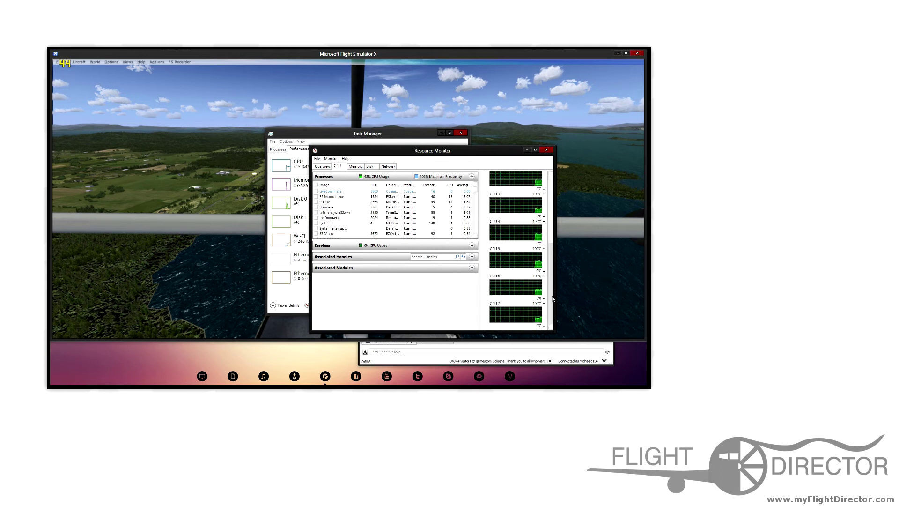
left_click_drag(552, 266, 550, 246)
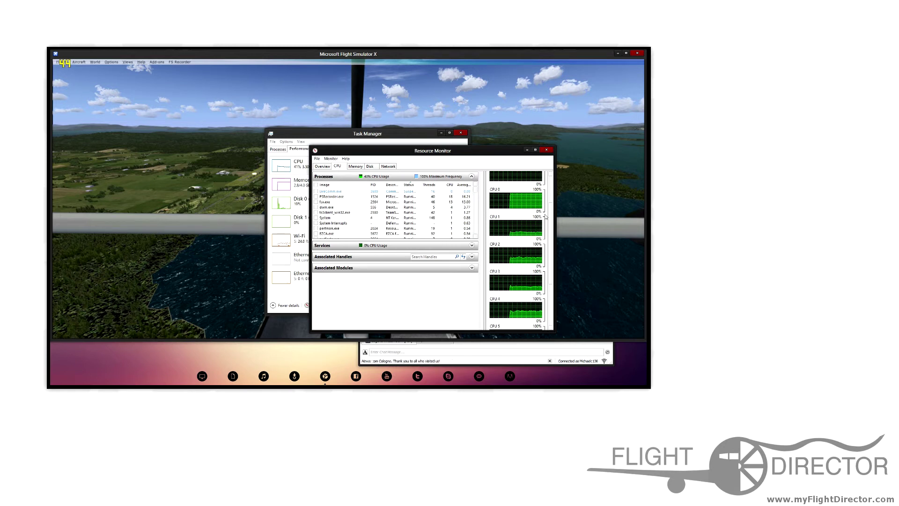
scroll(545, 247, "down", 1)
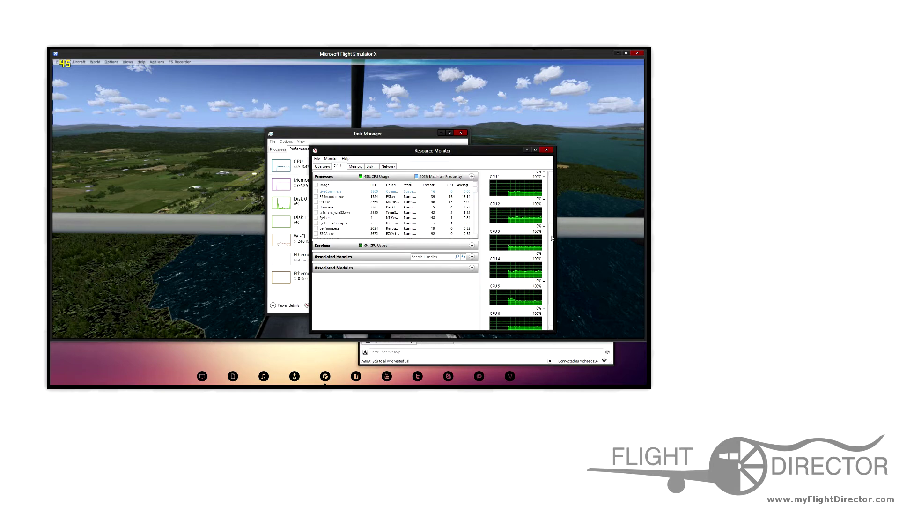
scroll(515, 216, "up", 1)
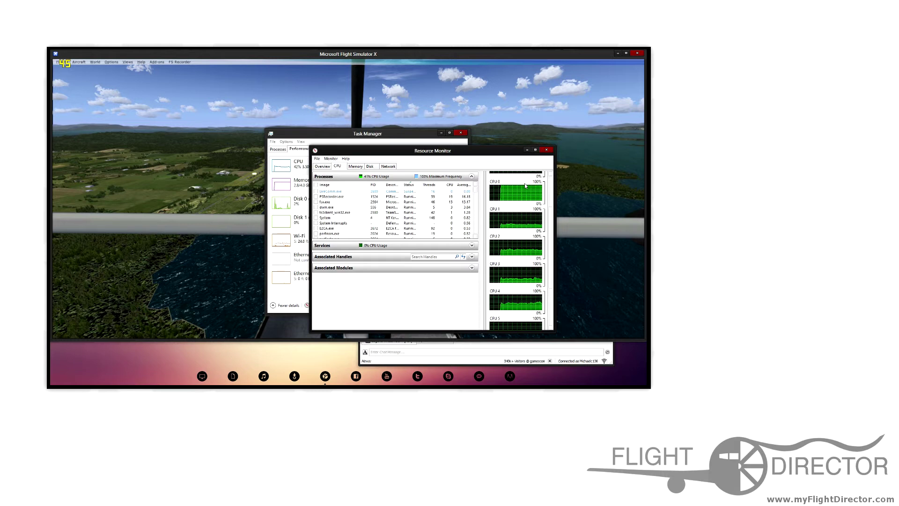
left_click(546, 149)
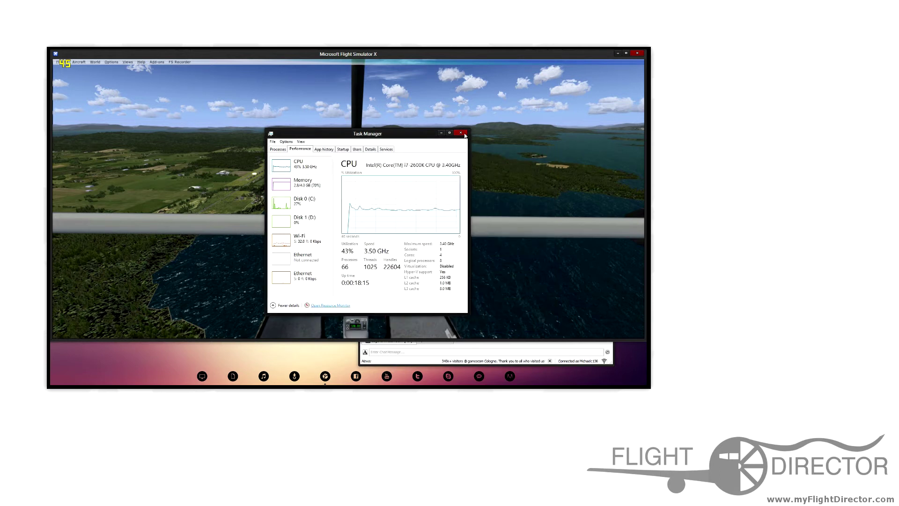
left_click(474, 154)
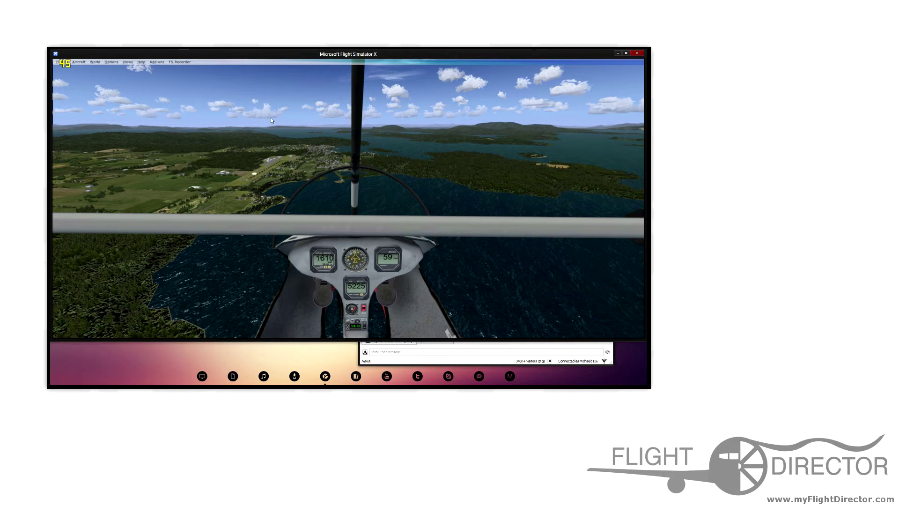
- Start FS Recorder's Render Video command, enter the frame rate, keep the Windows Media Video 9 Advanced Profile codec and accept the settings
left_click(179, 63)
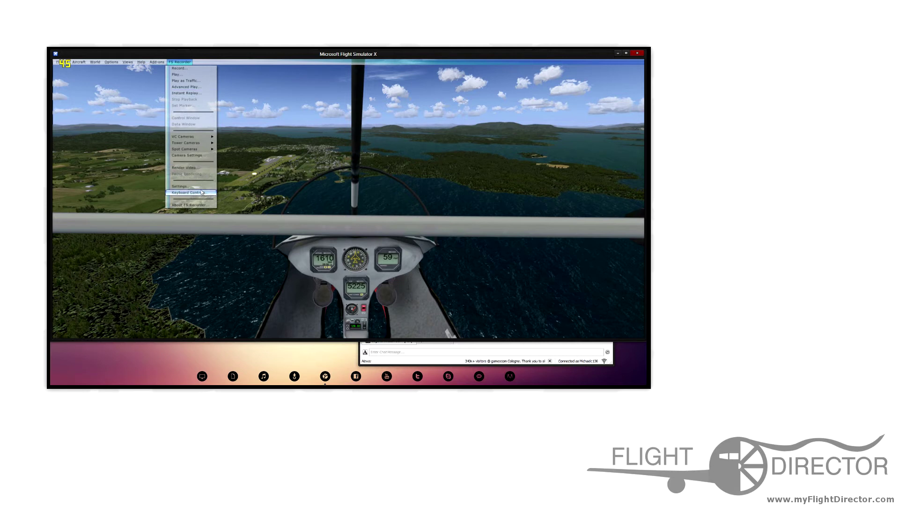
left_click(281, 166)
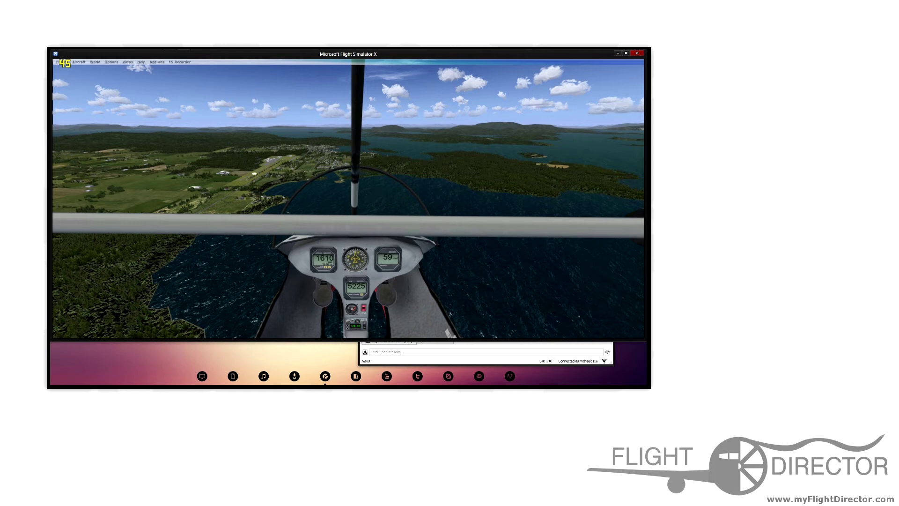
left_click(181, 62)
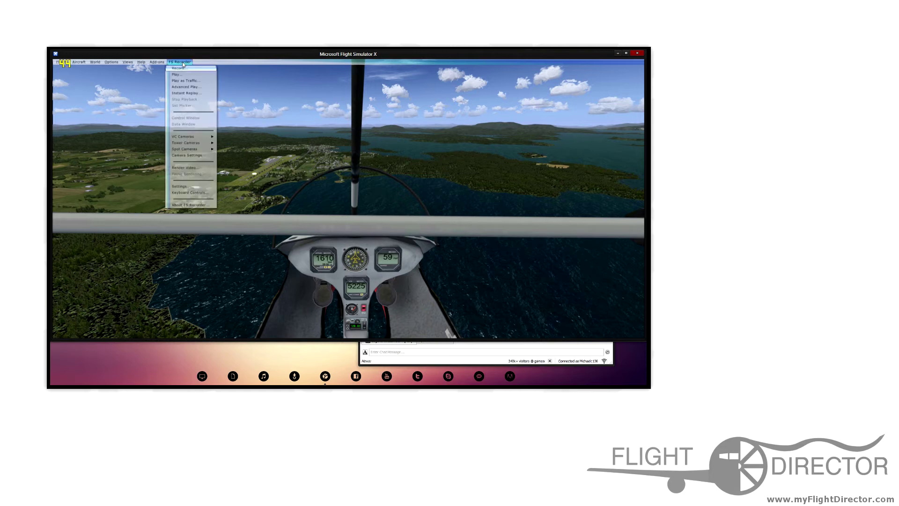
left_click(190, 169)
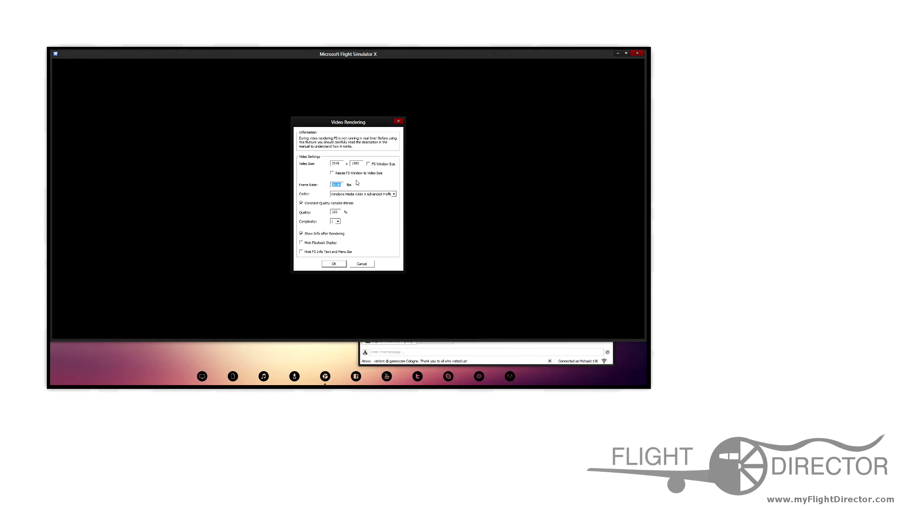
type("60")
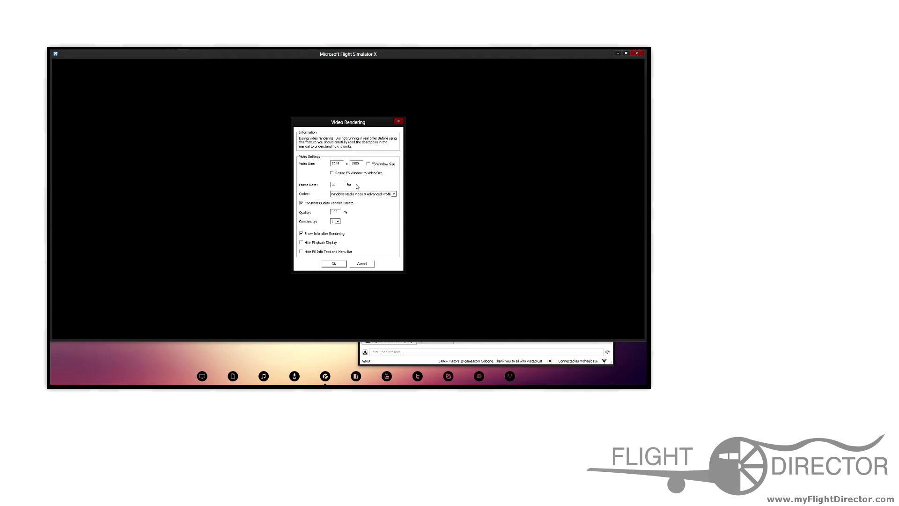
left_click(361, 194)
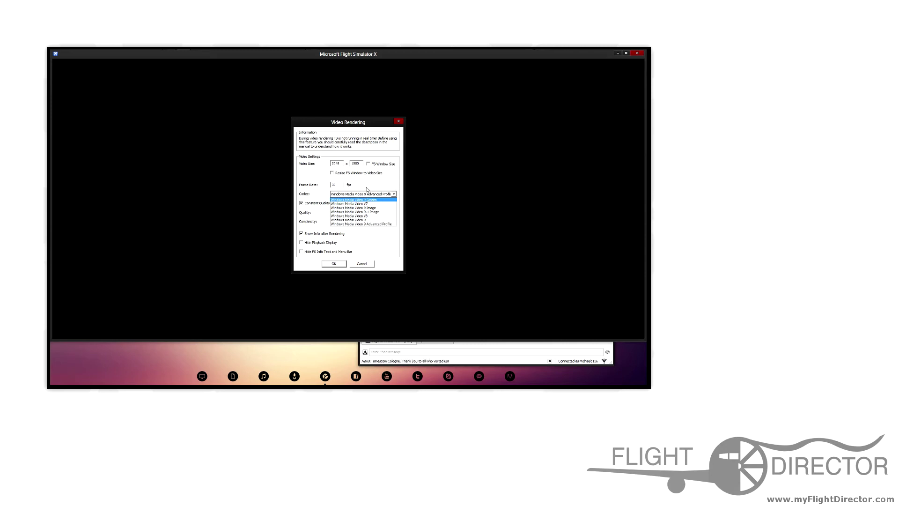
left_click(368, 194)
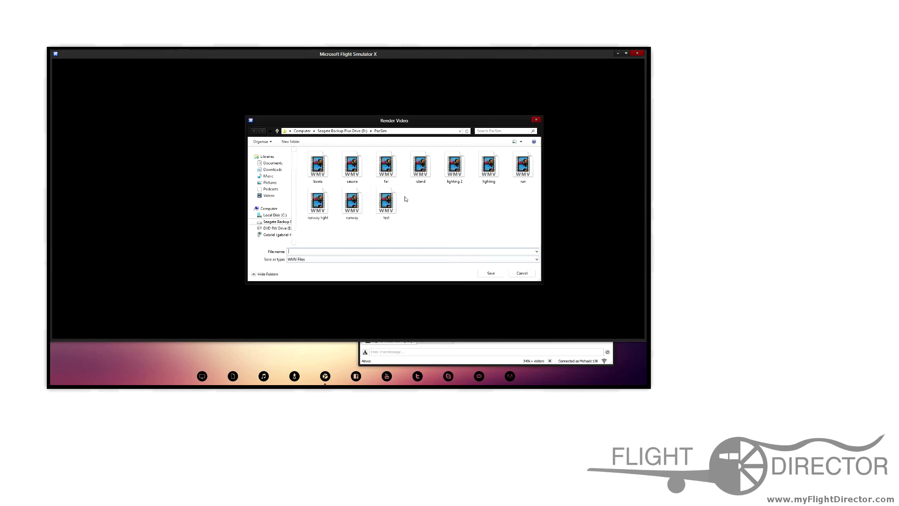
- Create a folder named "Tutorial test" on the Seagate Backup Plus Drive (D:) for the rendered video
left_click(275, 215)
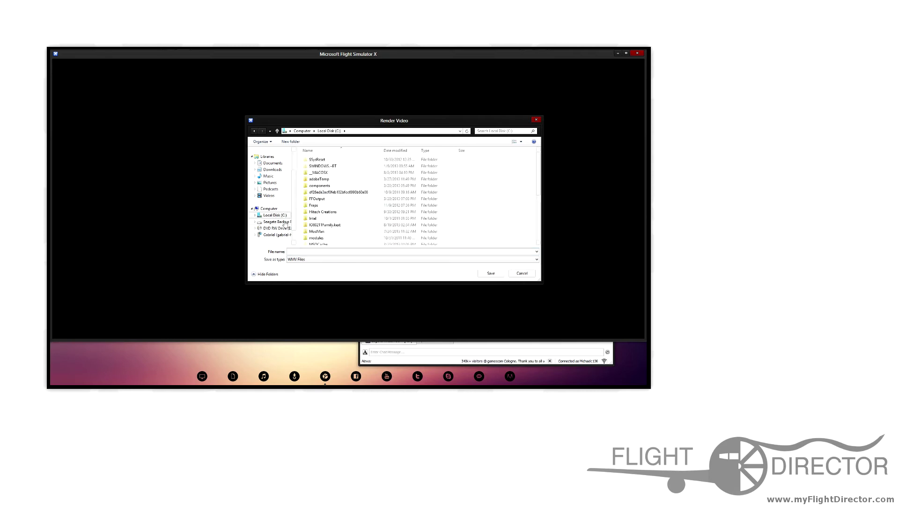
left_click(282, 222)
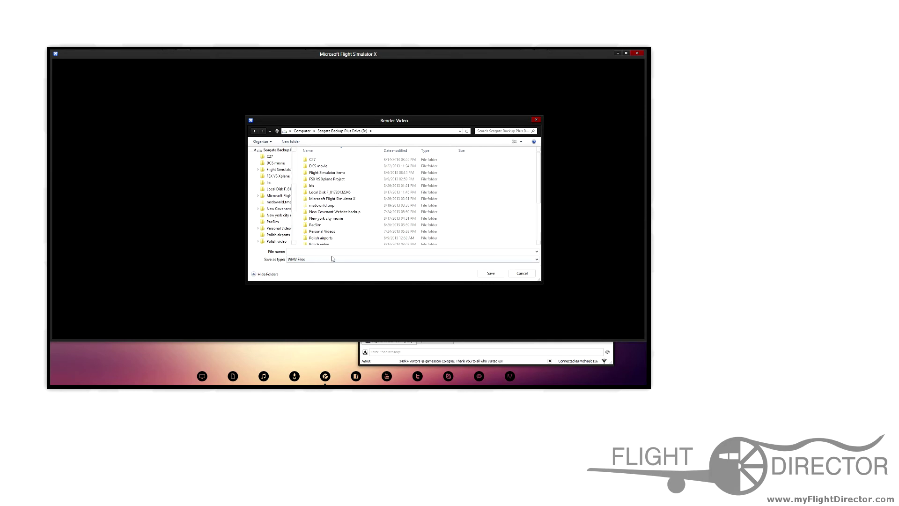
right_click(493, 209)
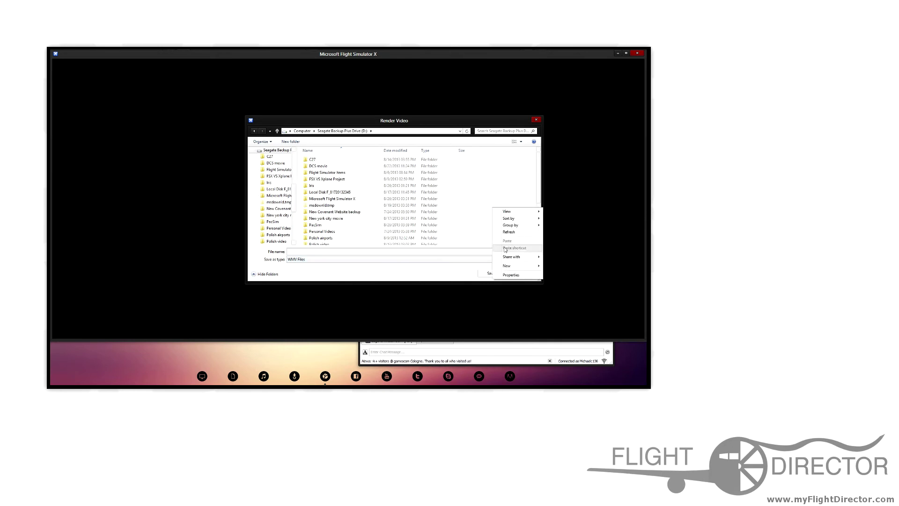
mouse_move(528, 267)
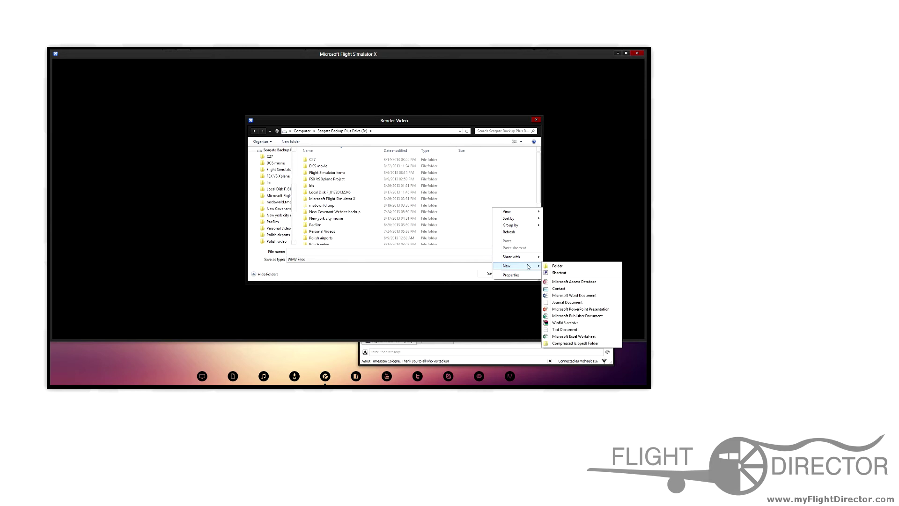
left_click(557, 265)
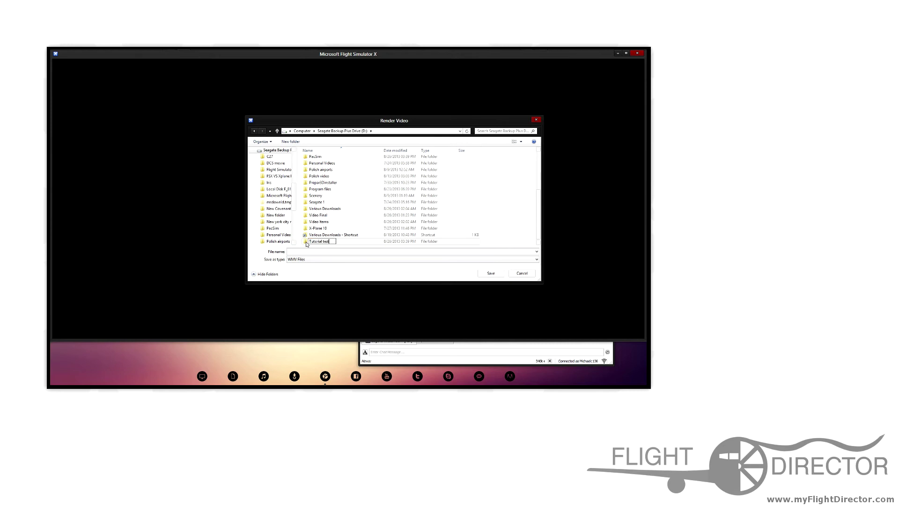
left_click(514, 206)
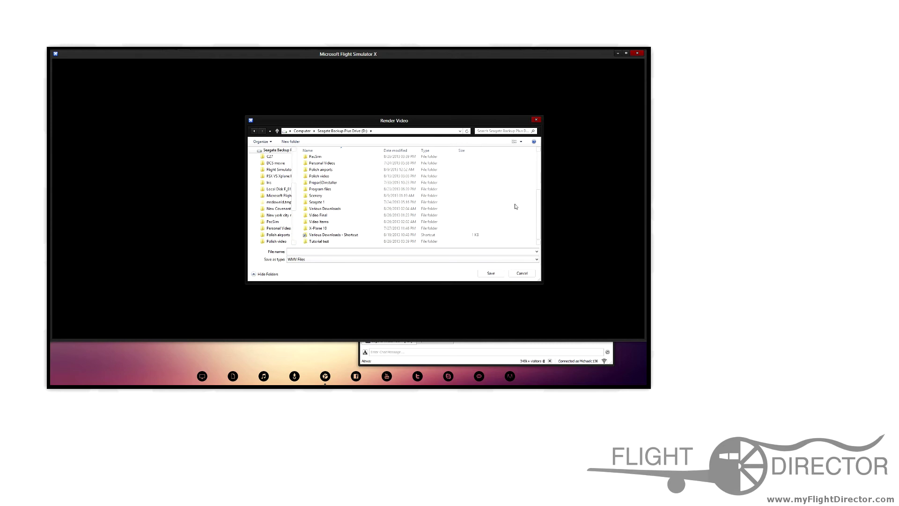
- Save the render as a WMV file named "Test" in the Tutorial test folder
double_click(323, 241)
left_click(307, 251)
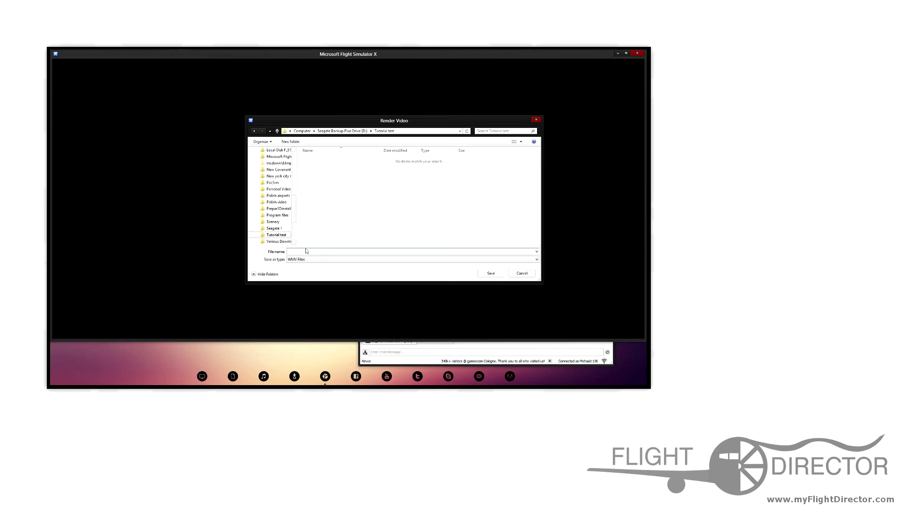
type("Test")
left_click(304, 259)
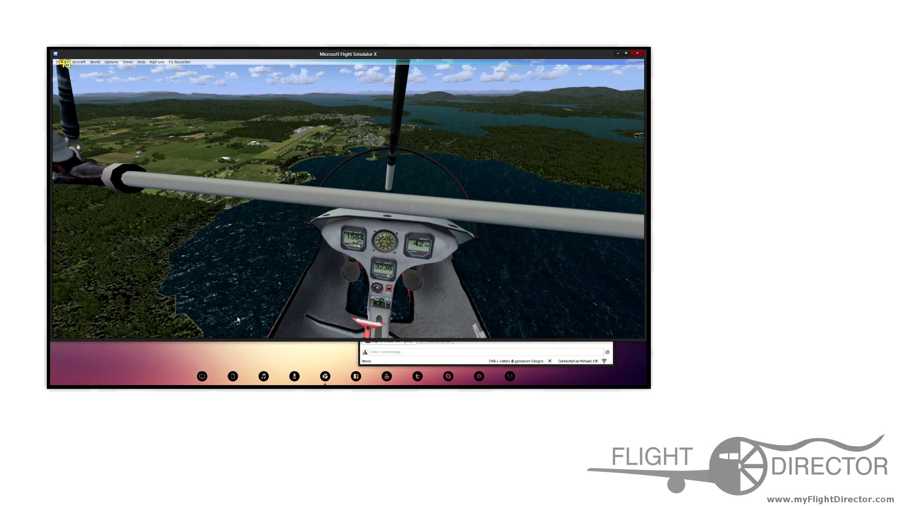
- Play the rendered Test video from the Tutorial test folder on drive D: in File Explorer, and close the player and Explorer
key("super+e")
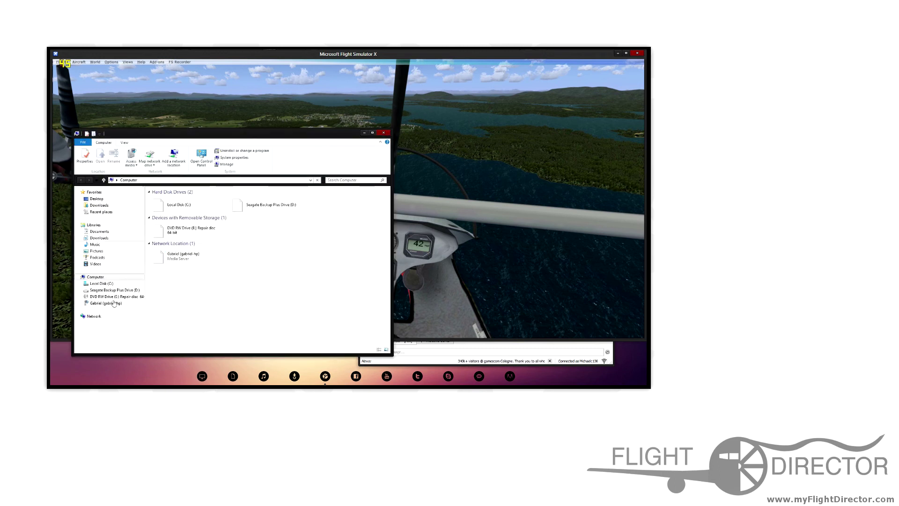
left_click(115, 290)
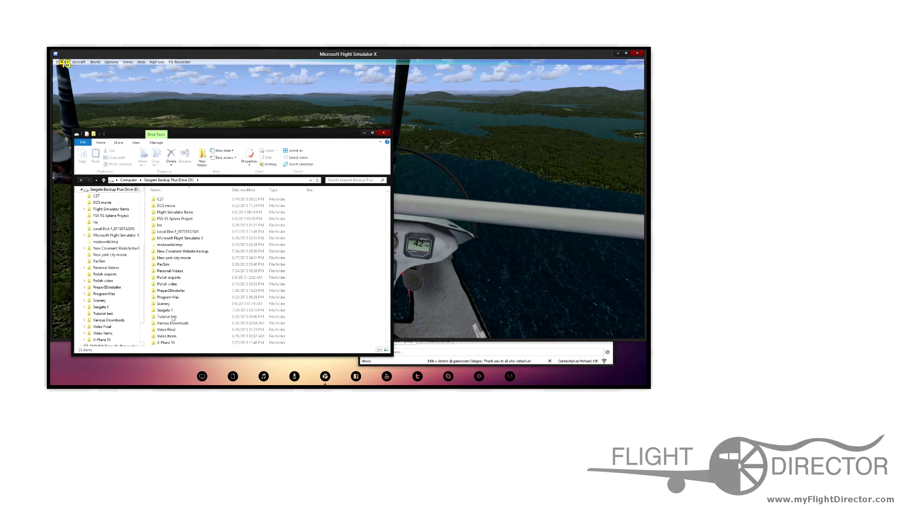
double_click(167, 317)
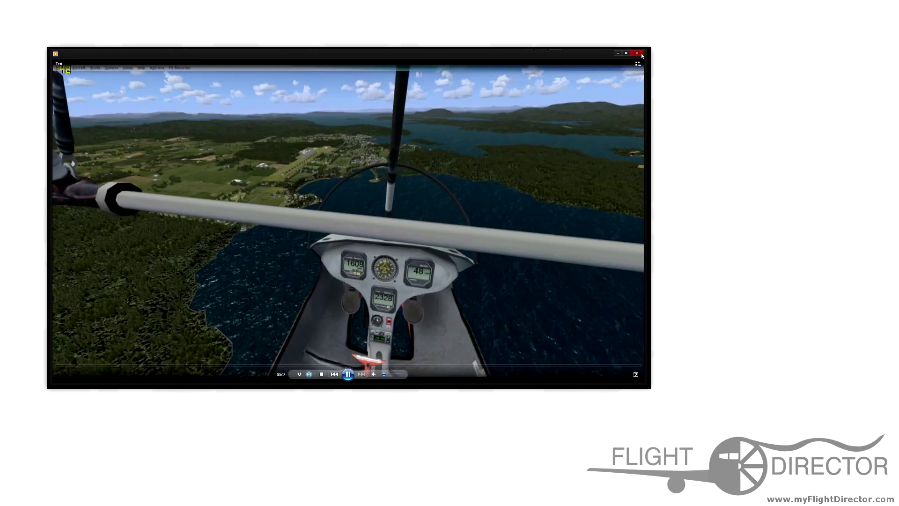
left_click(641, 54)
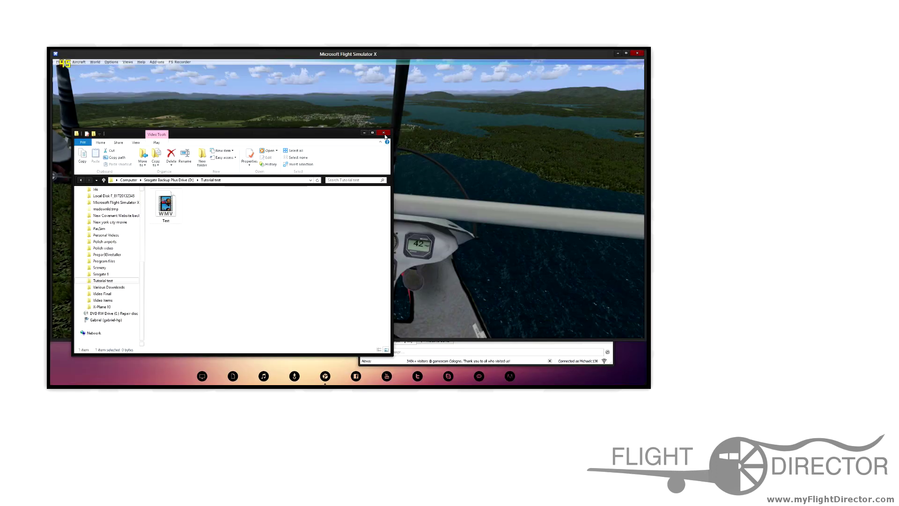
mouse_move(293, 55)
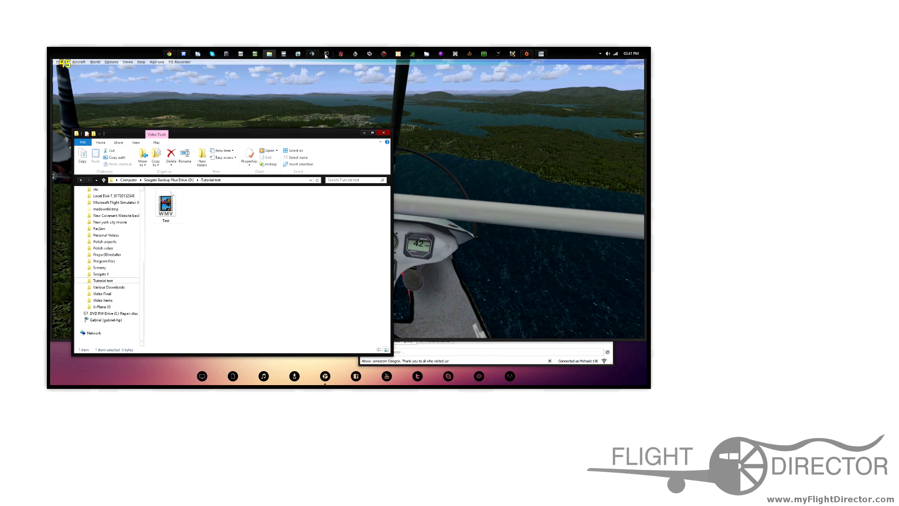
left_click(380, 134)
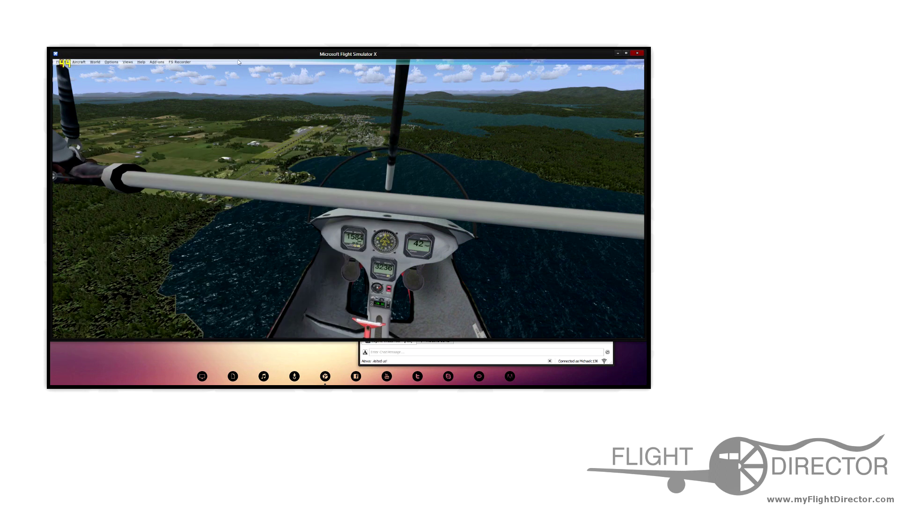
- View the FS Recorder website in the browser, and return to the simulator's FS Recorder commands
left_click(189, 63)
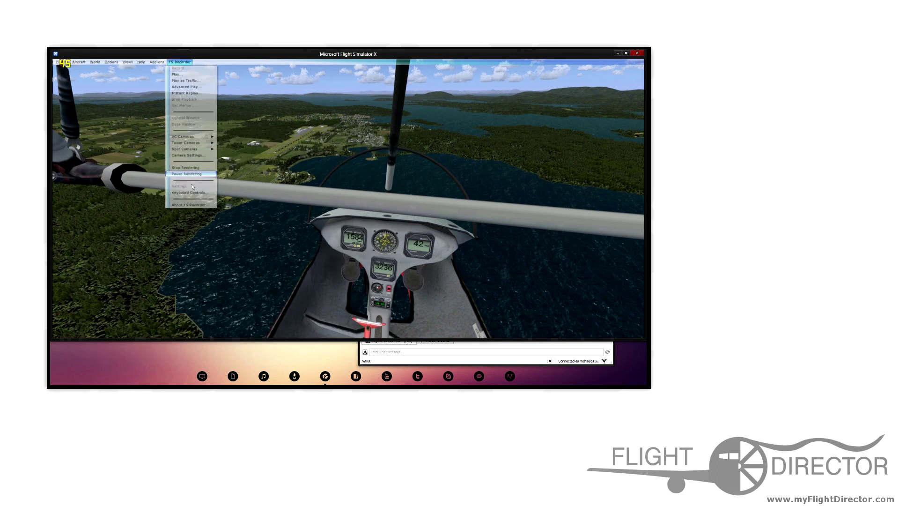
left_click(348, 170)
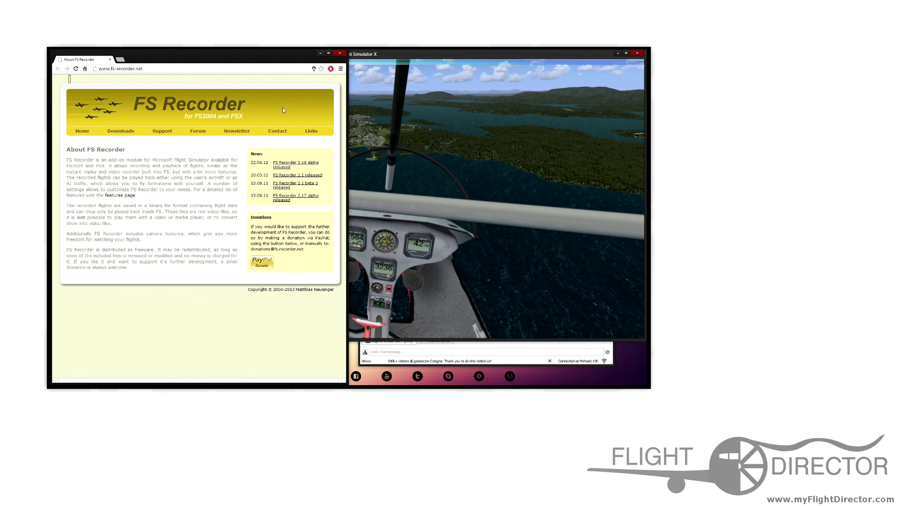
left_click(433, 173)
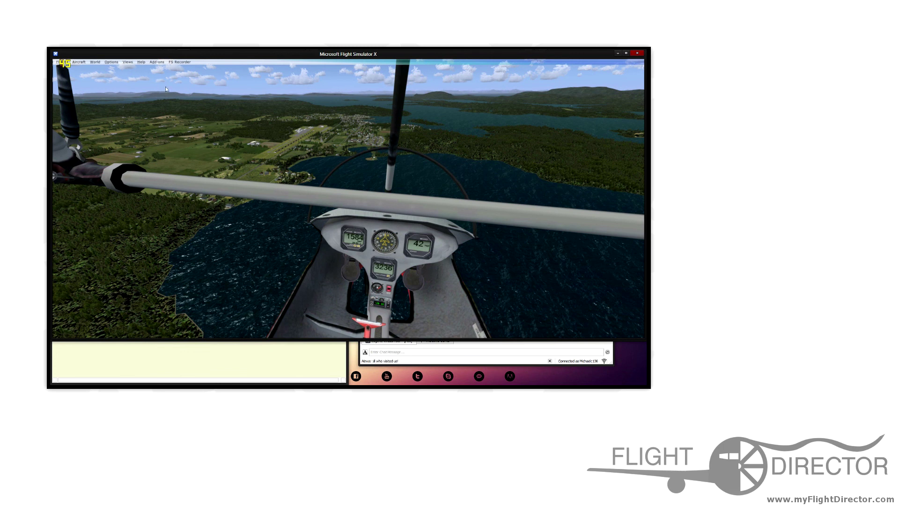
left_click(180, 62)
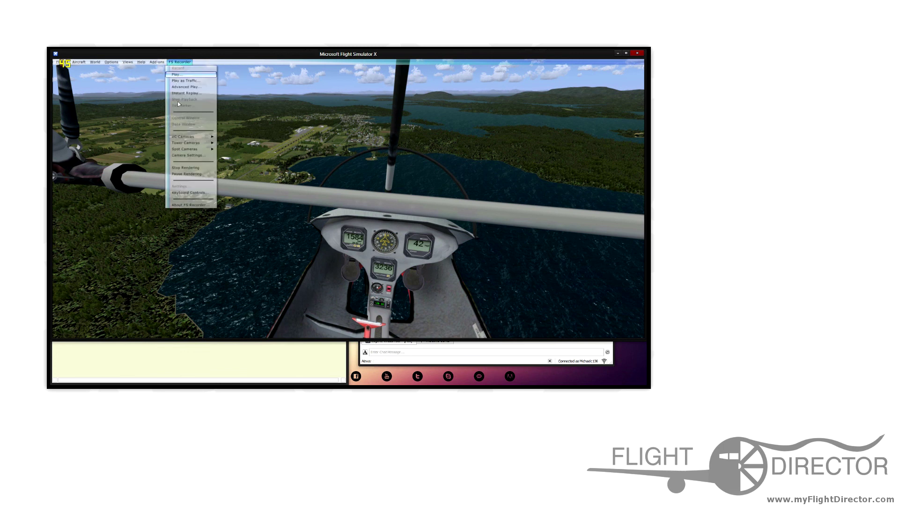